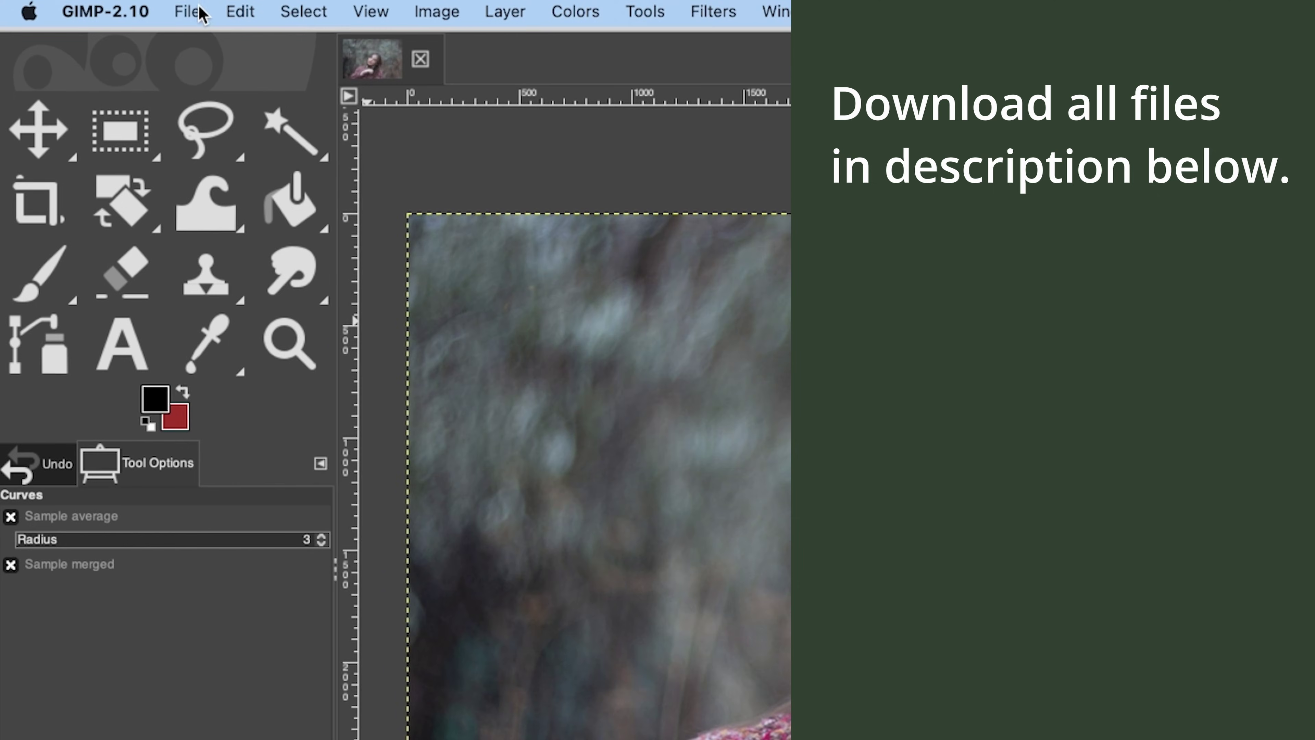
Browse into the Section 01 course folder and select the portrait 01.jpg to open.
{"action": "left_click", "coordinate": [185, 12]}
{"action": "left_click", "coordinate": [273, 101]}
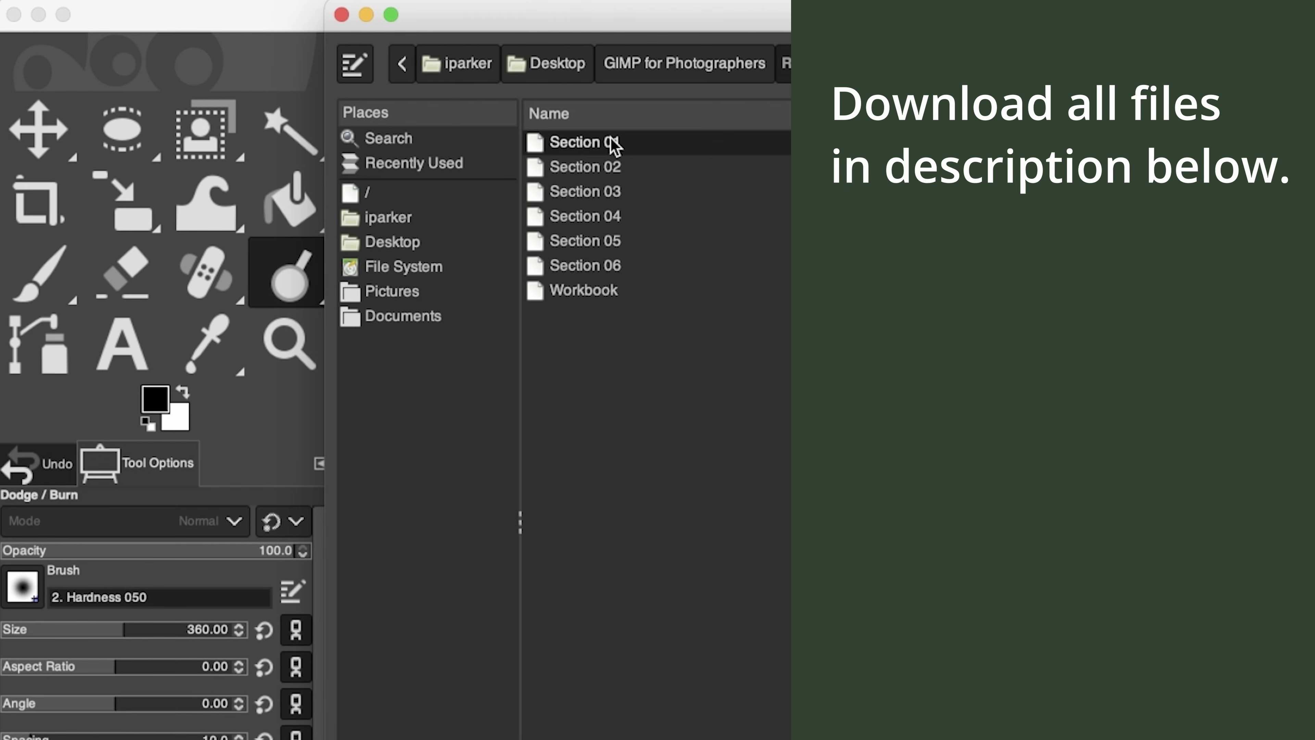
{"action": "double_click", "coordinate": [614, 147]}
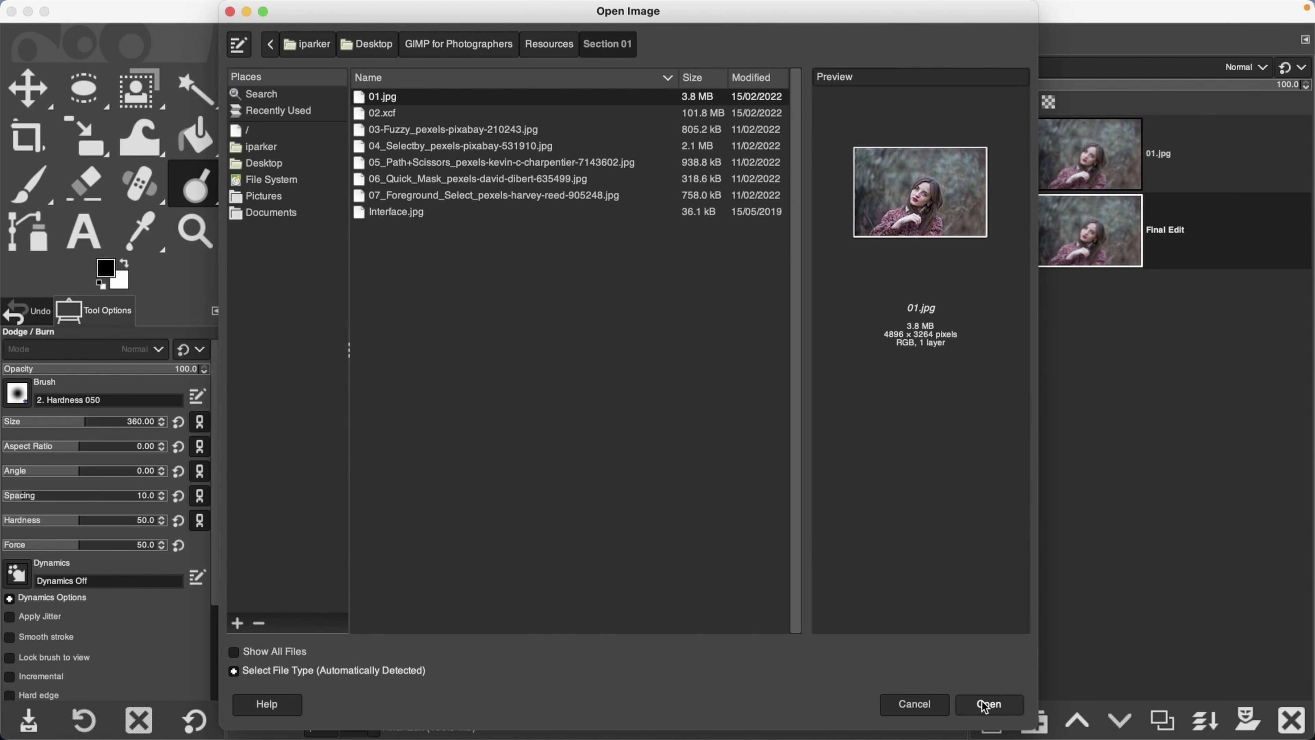
{"action": "left_click", "coordinate": [987, 704]}
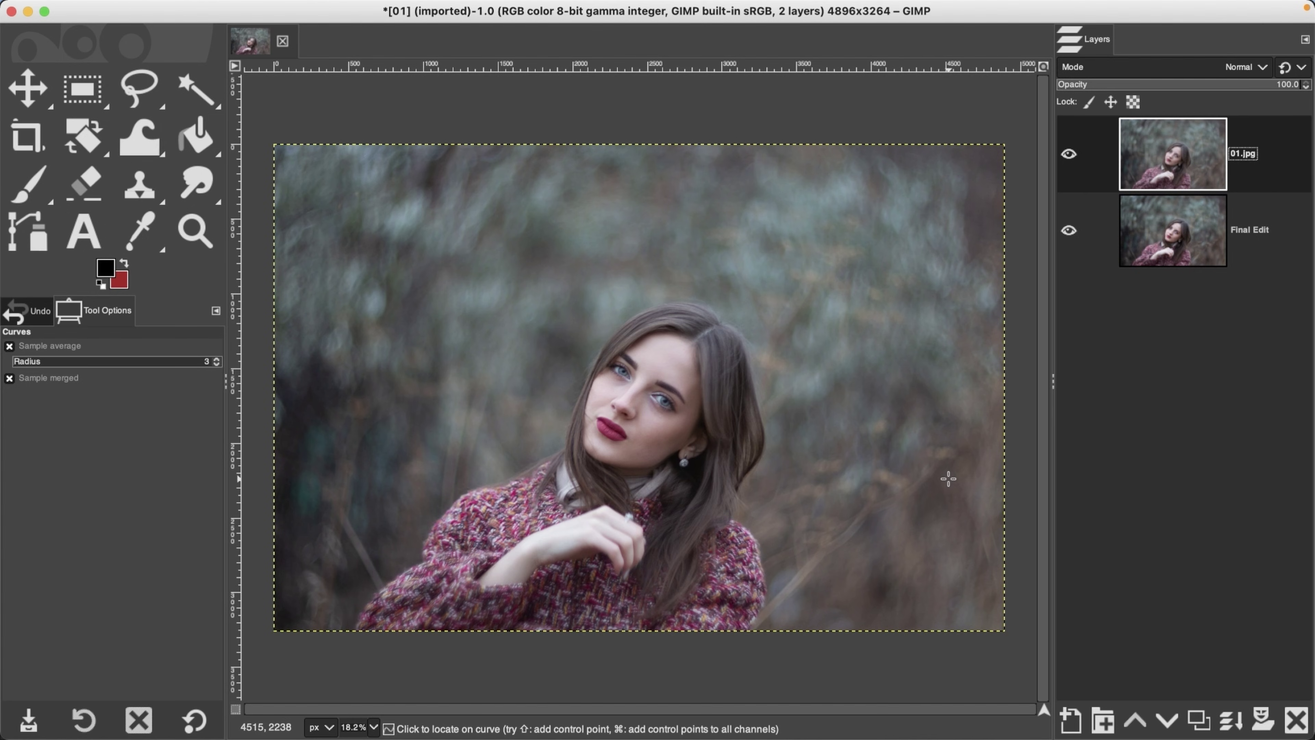
Hide and show the 01.jpg layer twice to compare it against the Final Edit layer.
{"action": "left_click", "coordinate": [1069, 155]}
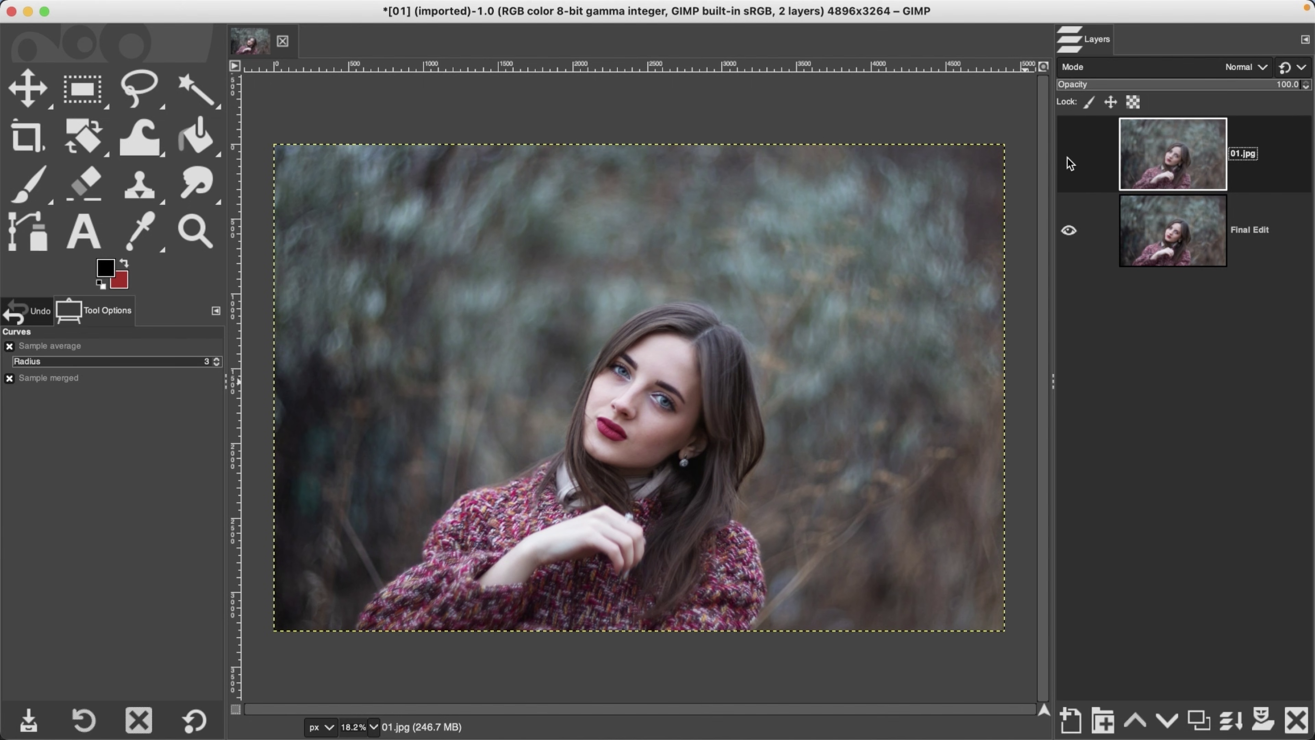
{"action": "left_click", "coordinate": [1069, 155]}
{"action": "left_click", "coordinate": [1068, 156]}
{"action": "left_click", "coordinate": [1070, 158]}
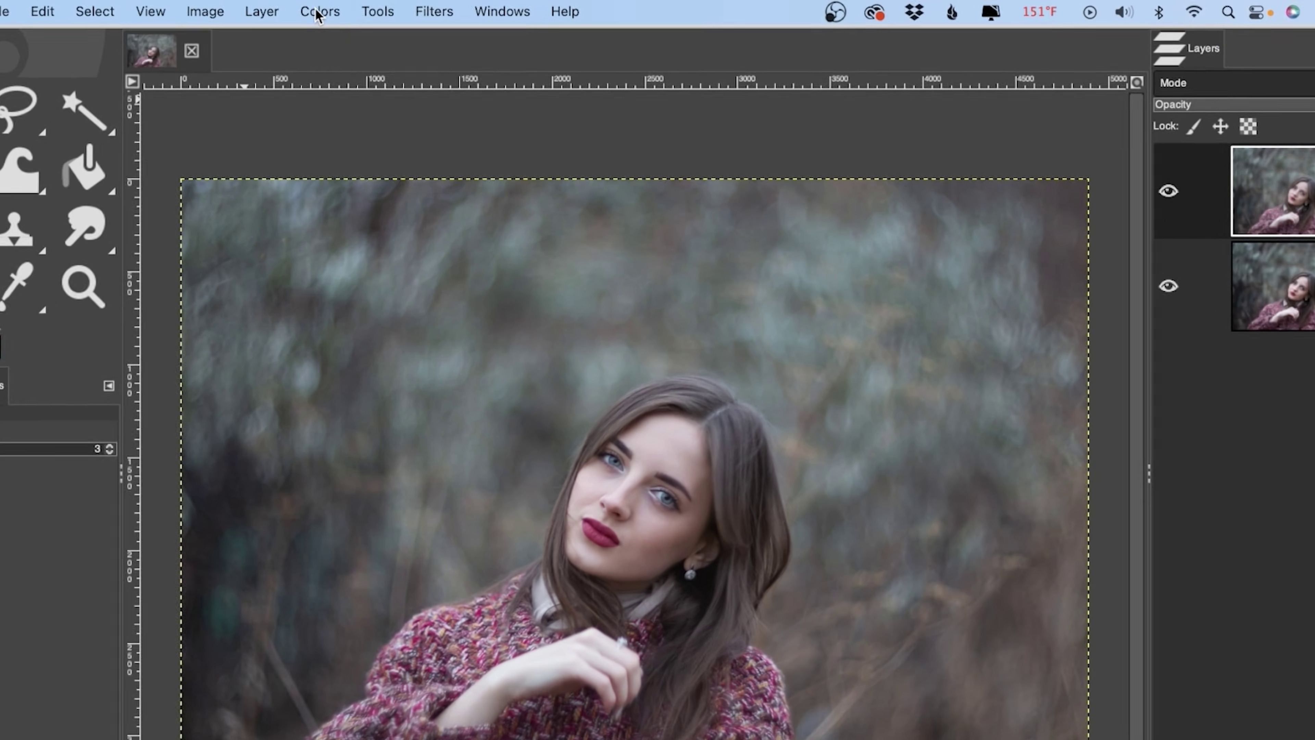
Open Colors > Levels for the 01.jpg-2 layer.
{"action": "left_click", "coordinate": [333, 9]}
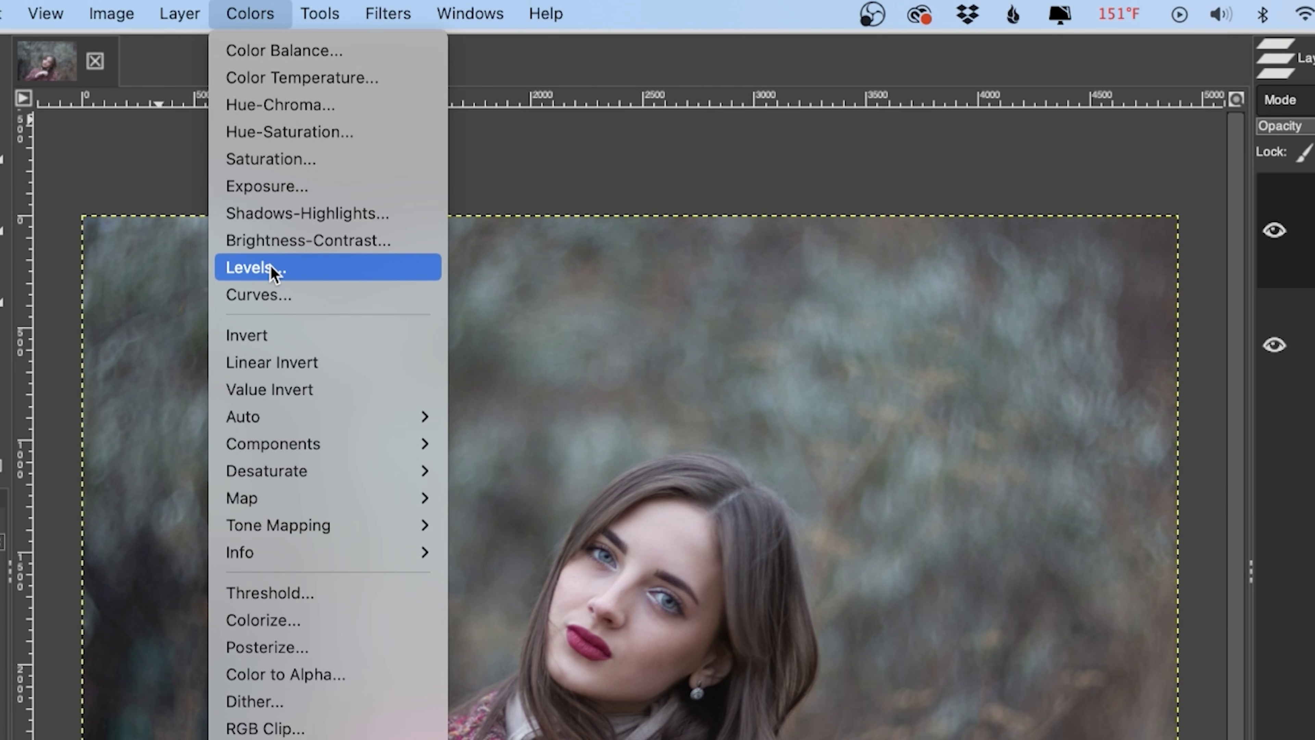
{"action": "left_click", "coordinate": [273, 270]}
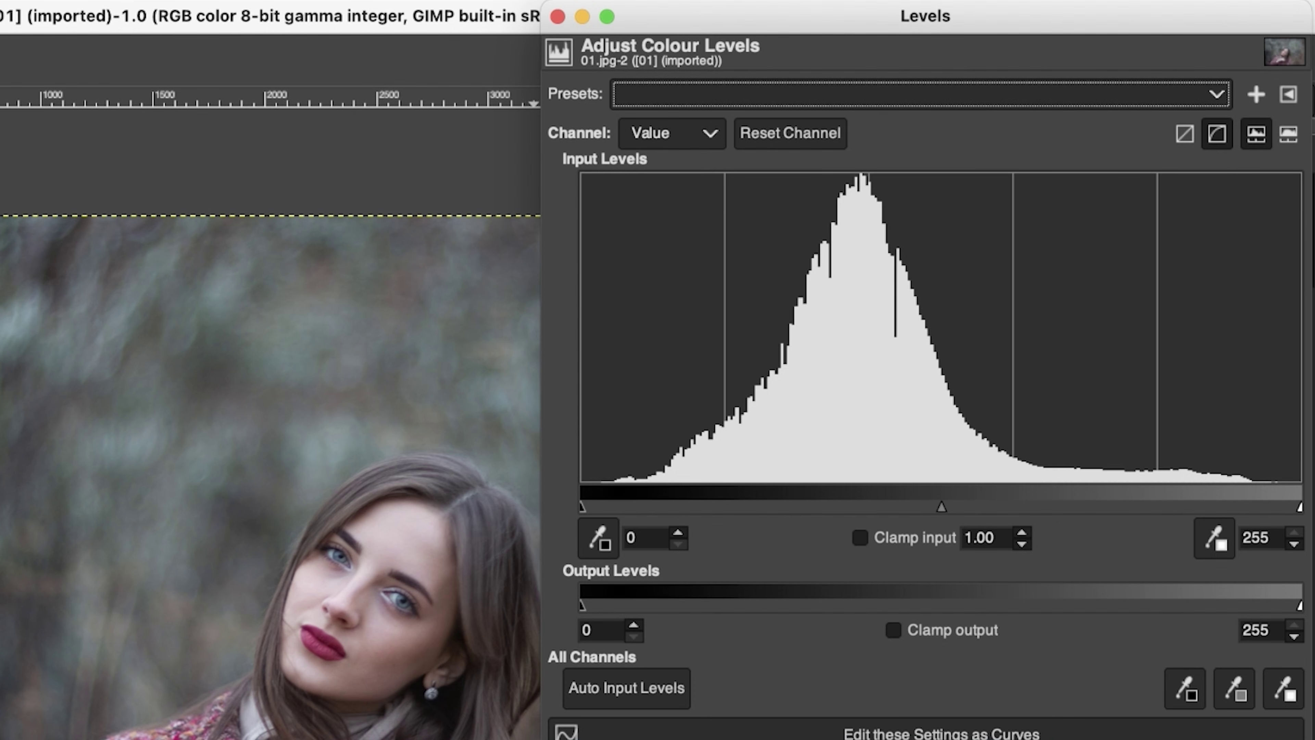
Widen the Levels dialog by dragging its left edge to enlarge the histogram.
{"action": "left_click_drag", "start_coordinate": [541, 591], "coordinate": [114, 622]}
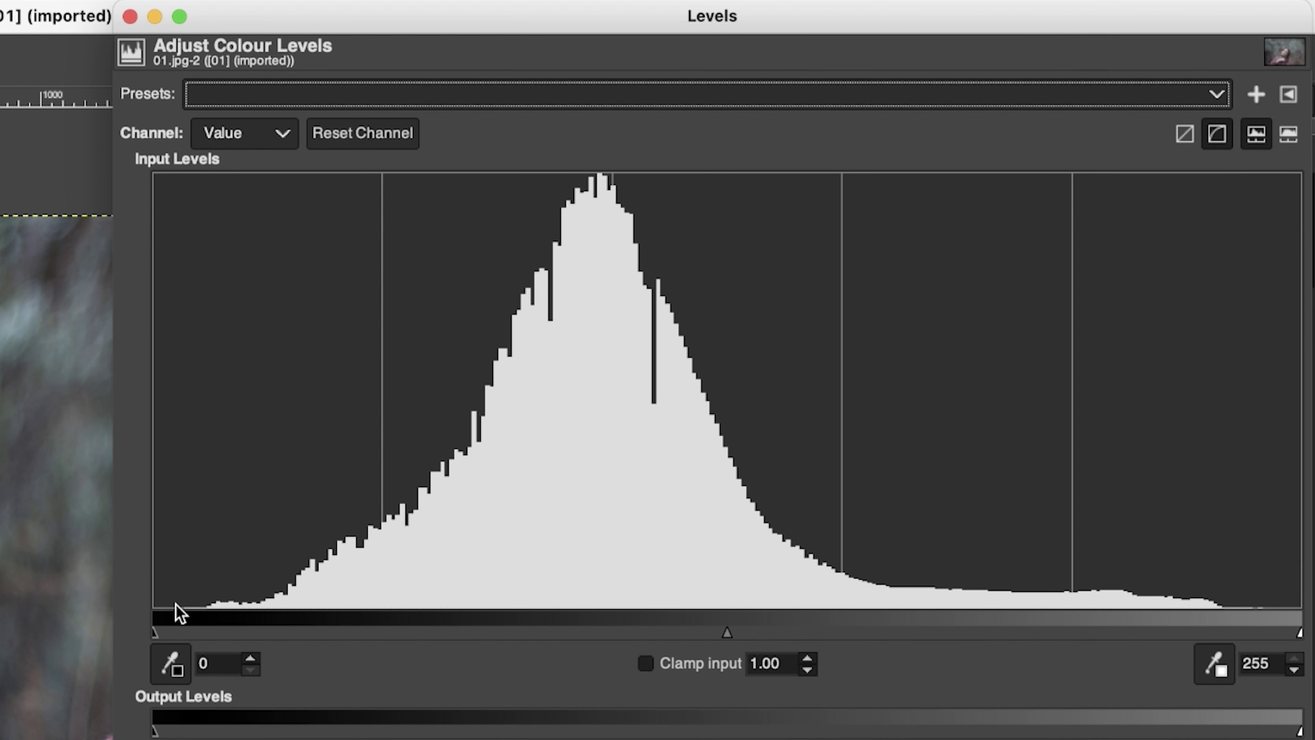
Raise the input black point to 11 and toggle Preview to compare before and after.
{"action": "left_click_drag", "start_coordinate": [156, 629], "coordinate": [205, 633]}
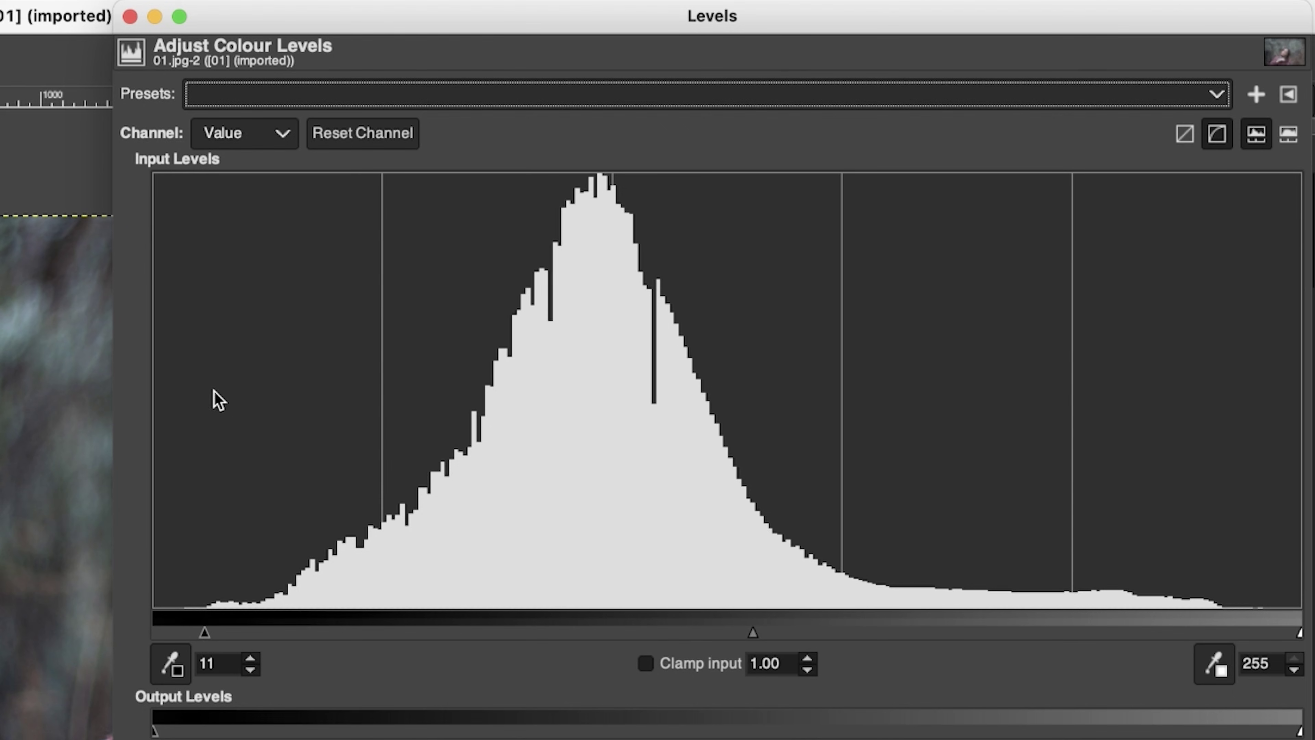
{"action": "left_click_drag", "start_coordinate": [168, 362], "coordinate": [588, 363]}
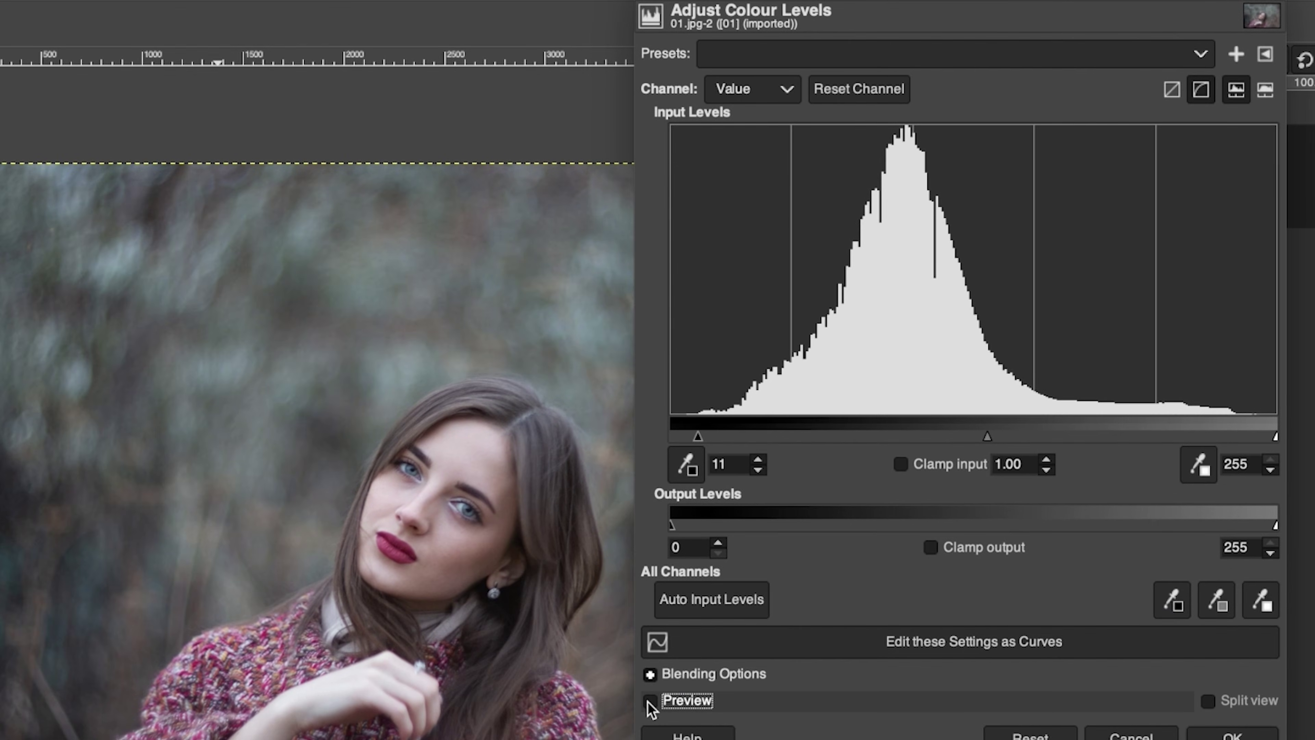
{"action": "left_click", "coordinate": [650, 701]}
{"action": "left_click", "coordinate": [650, 701]}
{"action": "left_click", "coordinate": [650, 700]}
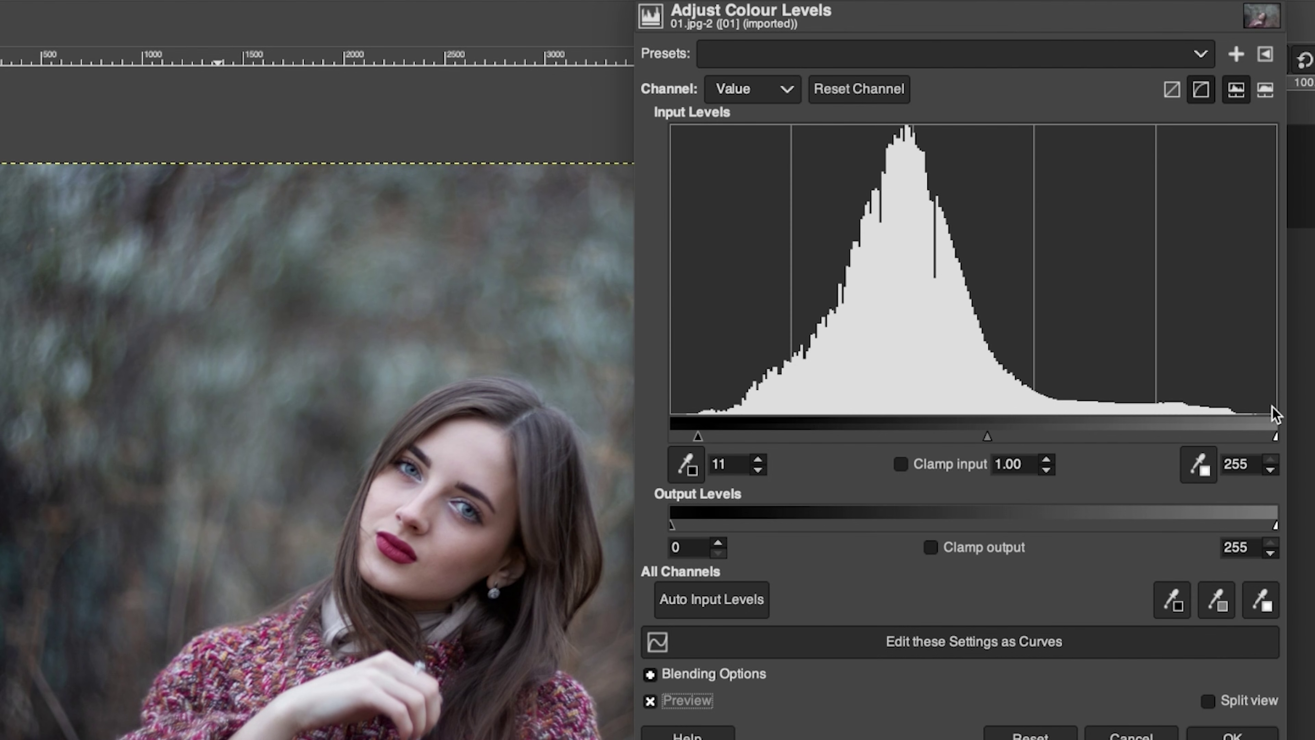
Lower the input white point to 238, comparing with Preview toggled off and on.
{"action": "left_click_drag", "start_coordinate": [1275, 434], "coordinate": [1236, 438]}
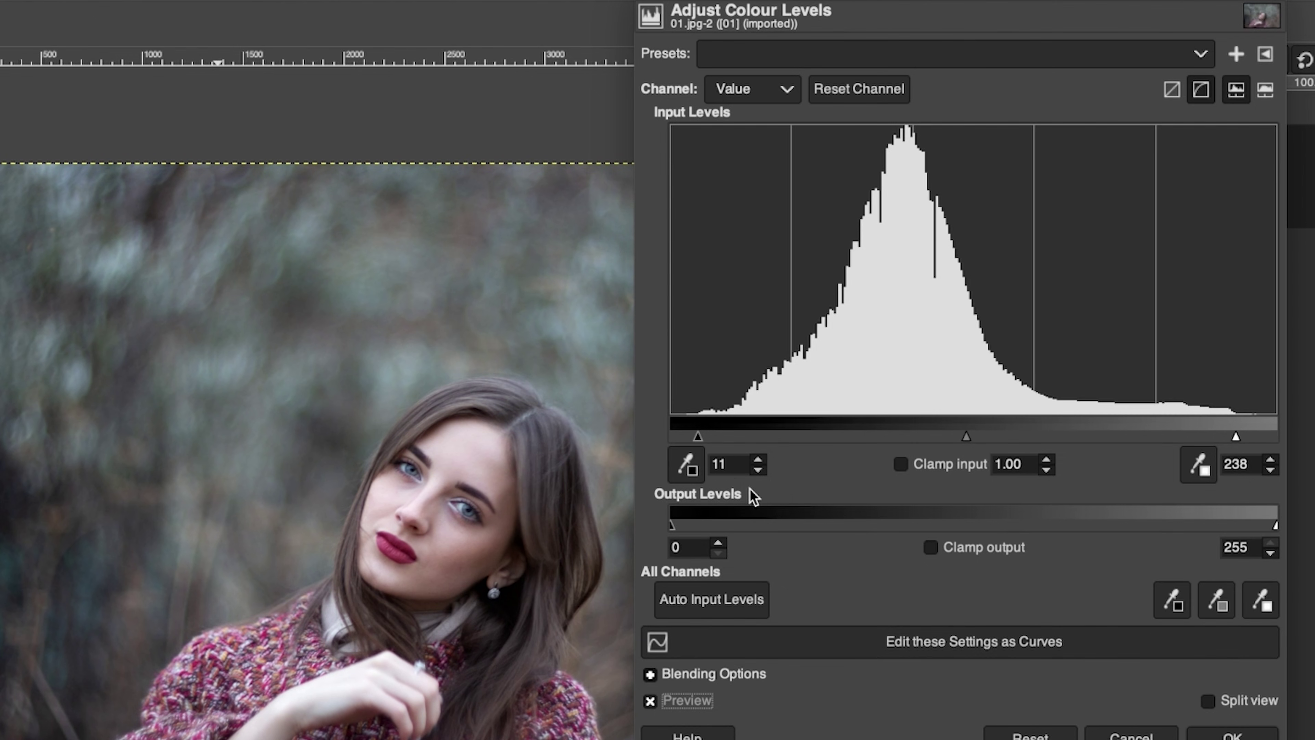
{"action": "left_click", "coordinate": [650, 700]}
{"action": "left_click", "coordinate": [650, 700]}
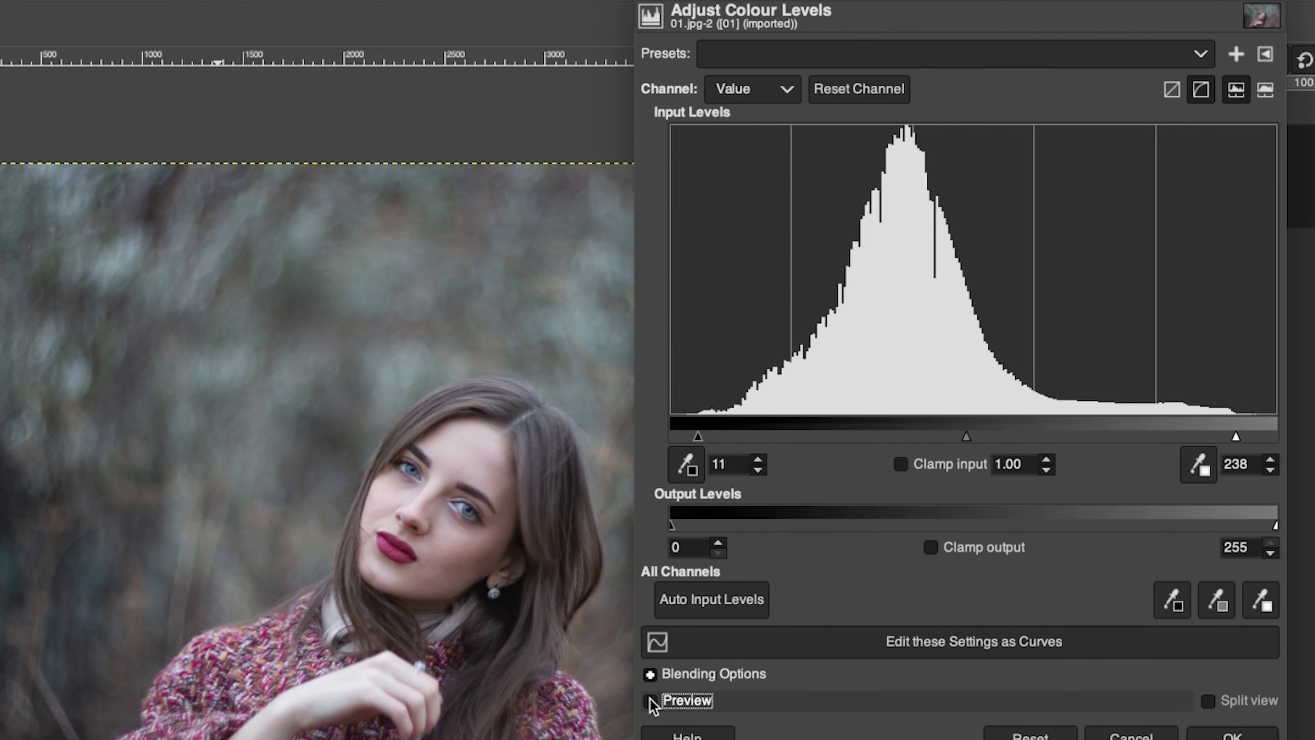
{"action": "left_click", "coordinate": [651, 700]}
{"action": "left_click", "coordinate": [650, 700]}
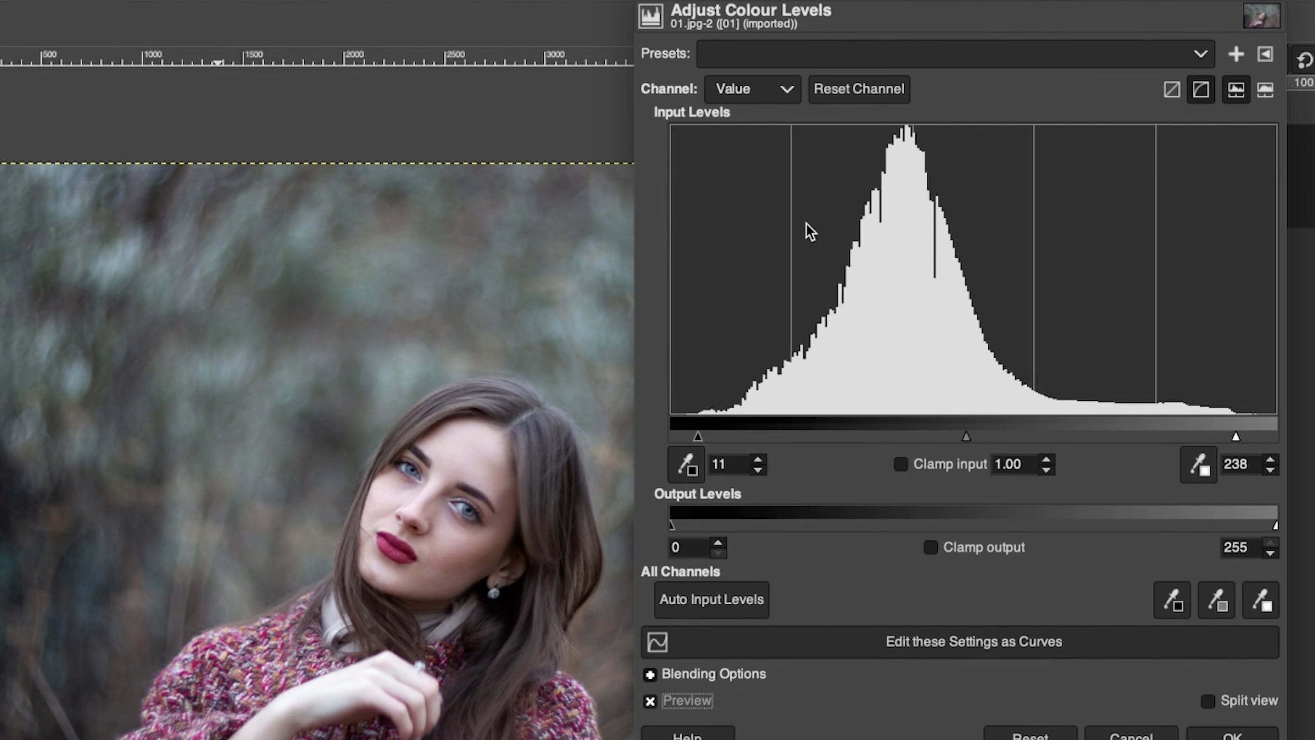
{"action": "left_click", "coordinate": [768, 91]}
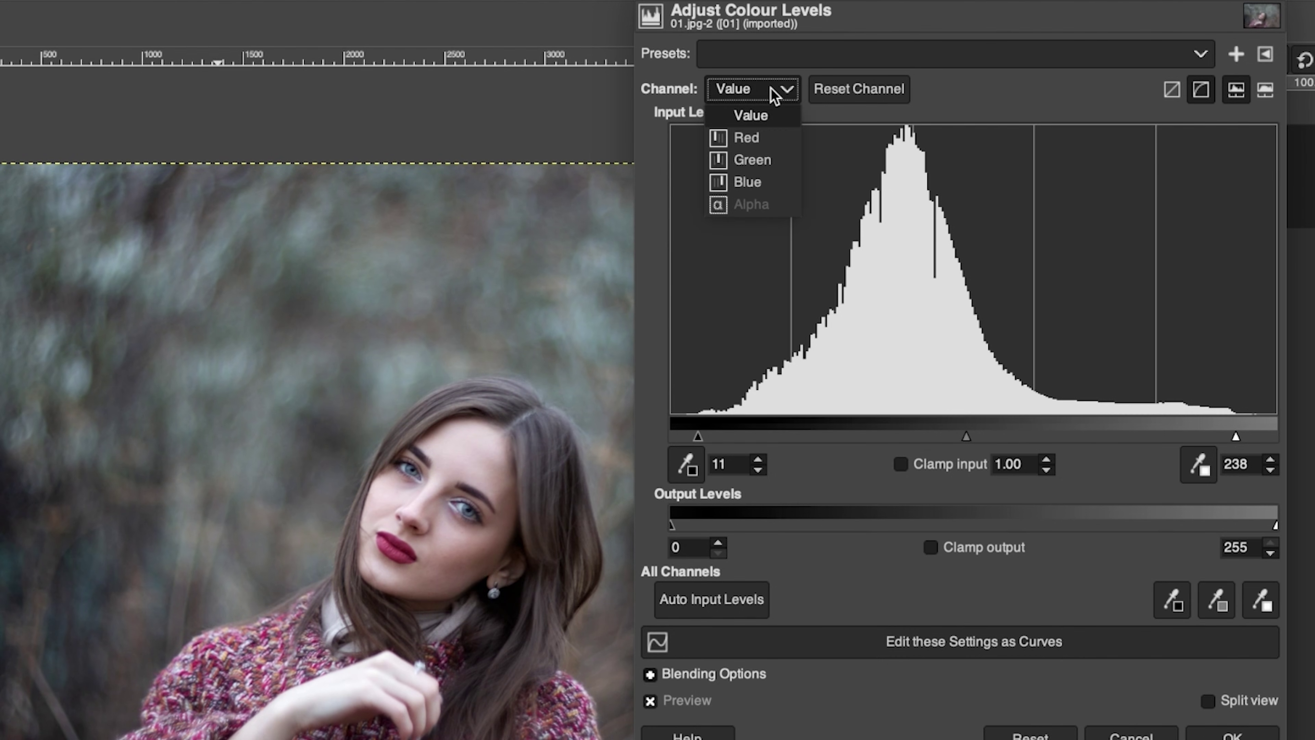
Switch Levels to the Red channel and set its midtone gamma to 1.07.
{"action": "left_click", "coordinate": [759, 140]}
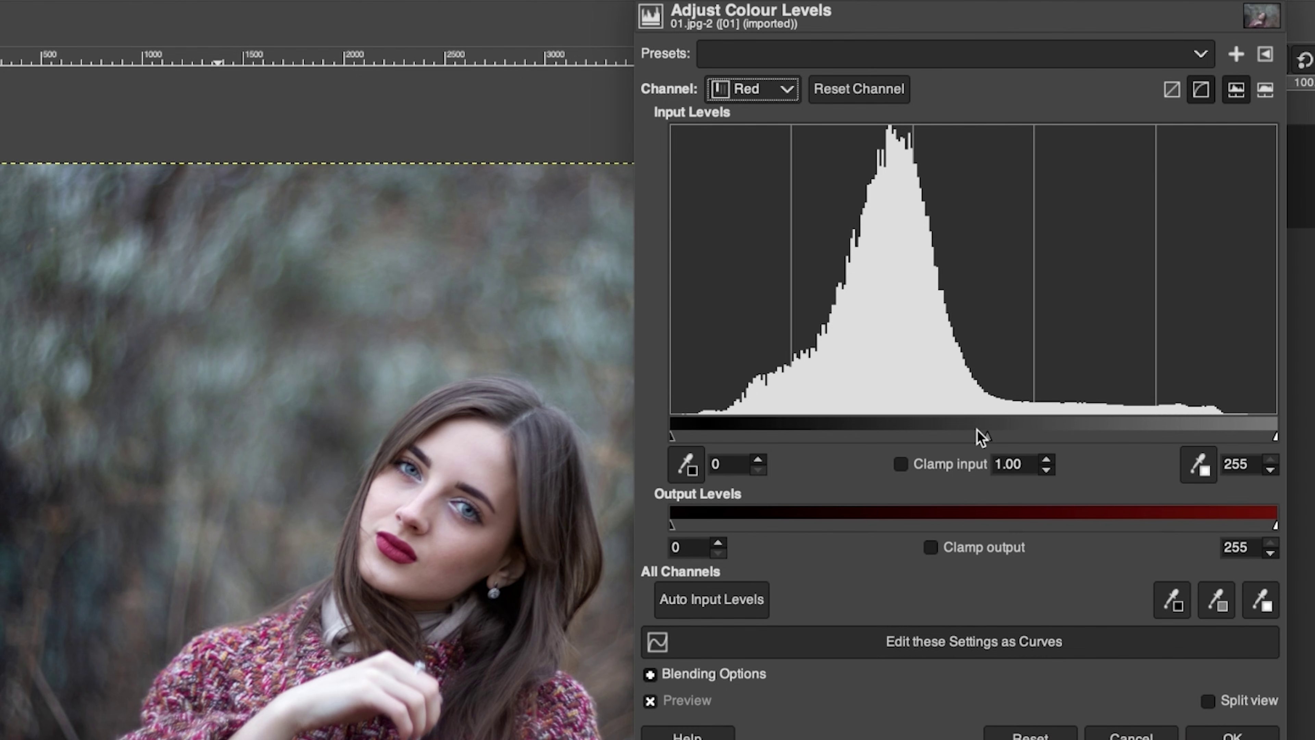
{"action": "left_click_drag", "start_coordinate": [988, 436], "coordinate": [965, 436]}
Apply the Levels change, open Colors > Curves, and try lowering the top curve point.
{"action": "left_click", "coordinate": [1132, 735]}
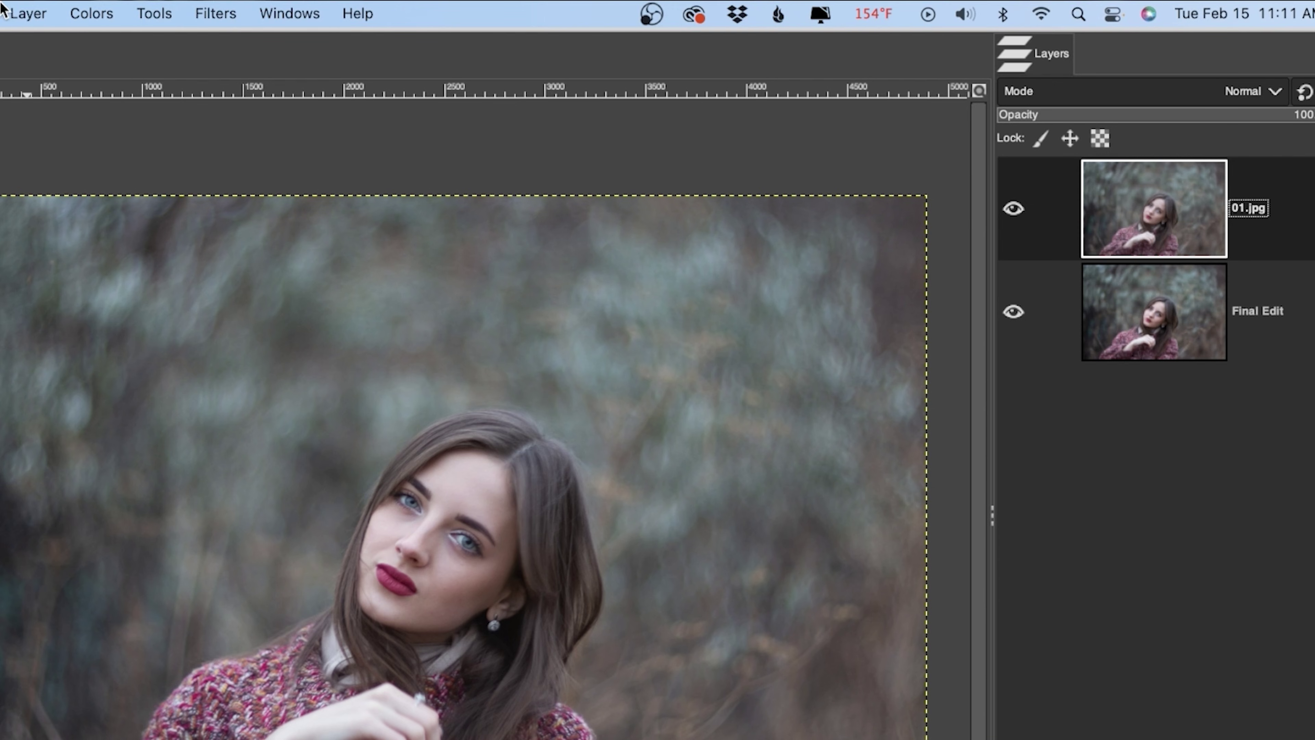
{"action": "left_click", "coordinate": [91, 12]}
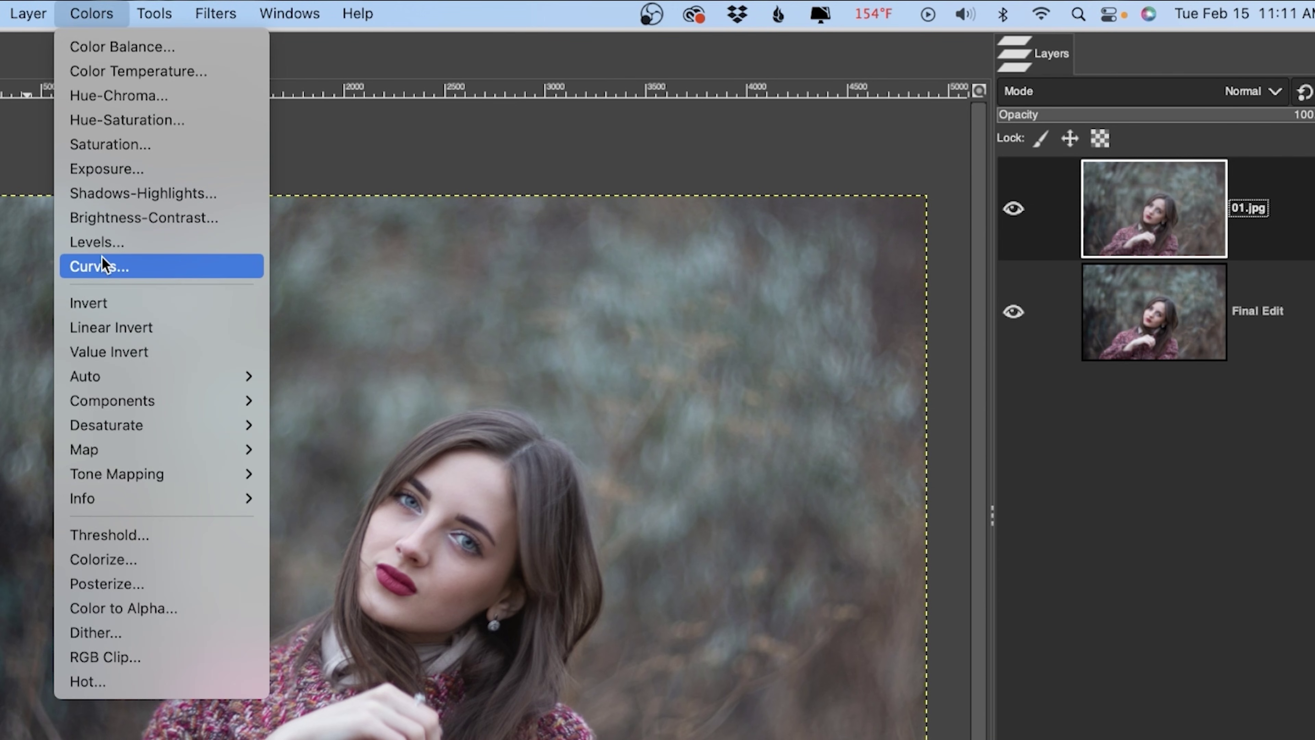
{"action": "left_click", "coordinate": [102, 265]}
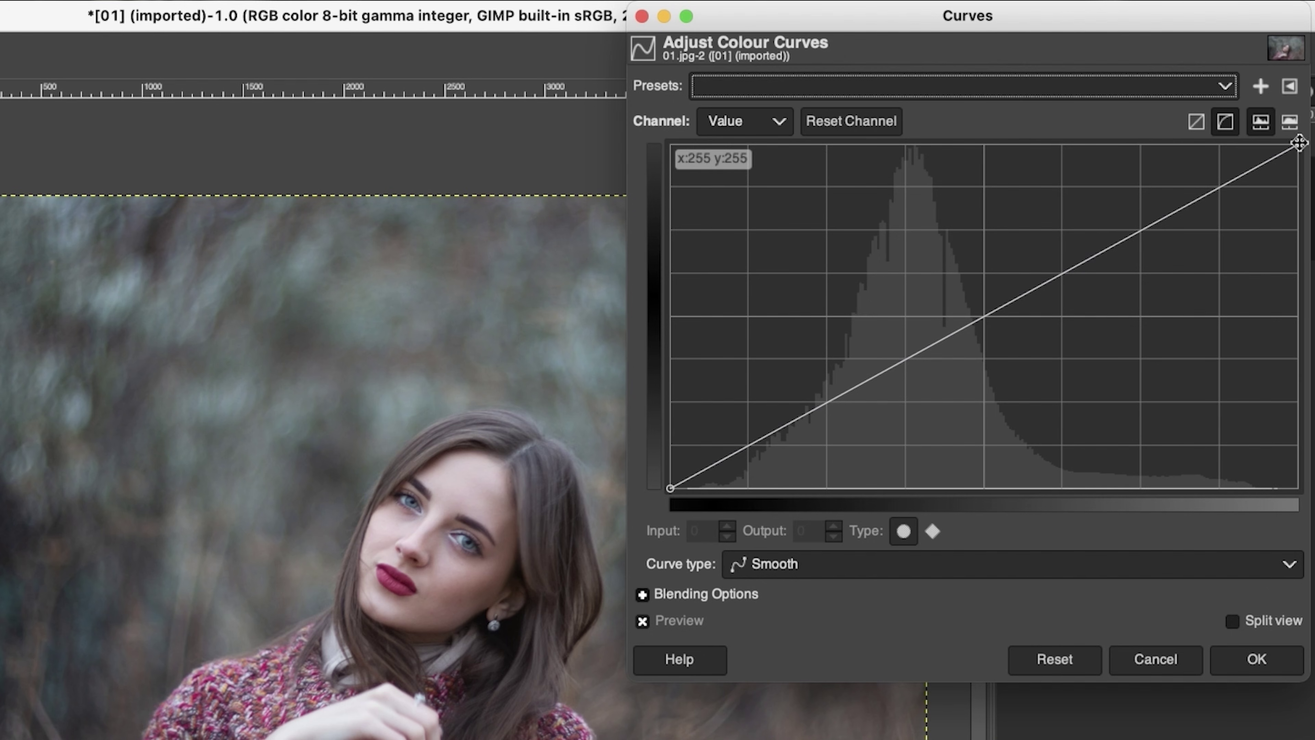
{"action": "mouse_move", "coordinate": [1300, 142]}
{"action": "left_mouse_down"}
{"action": "mouse_move", "coordinate": [1304, 197]}
{"action": "mouse_move", "coordinate": [1301, 145]}
{"action": "mouse_move", "coordinate": [1266, 145]}
{"action": "mouse_move", "coordinate": [1299, 145]}
{"action": "left_mouse_up"}
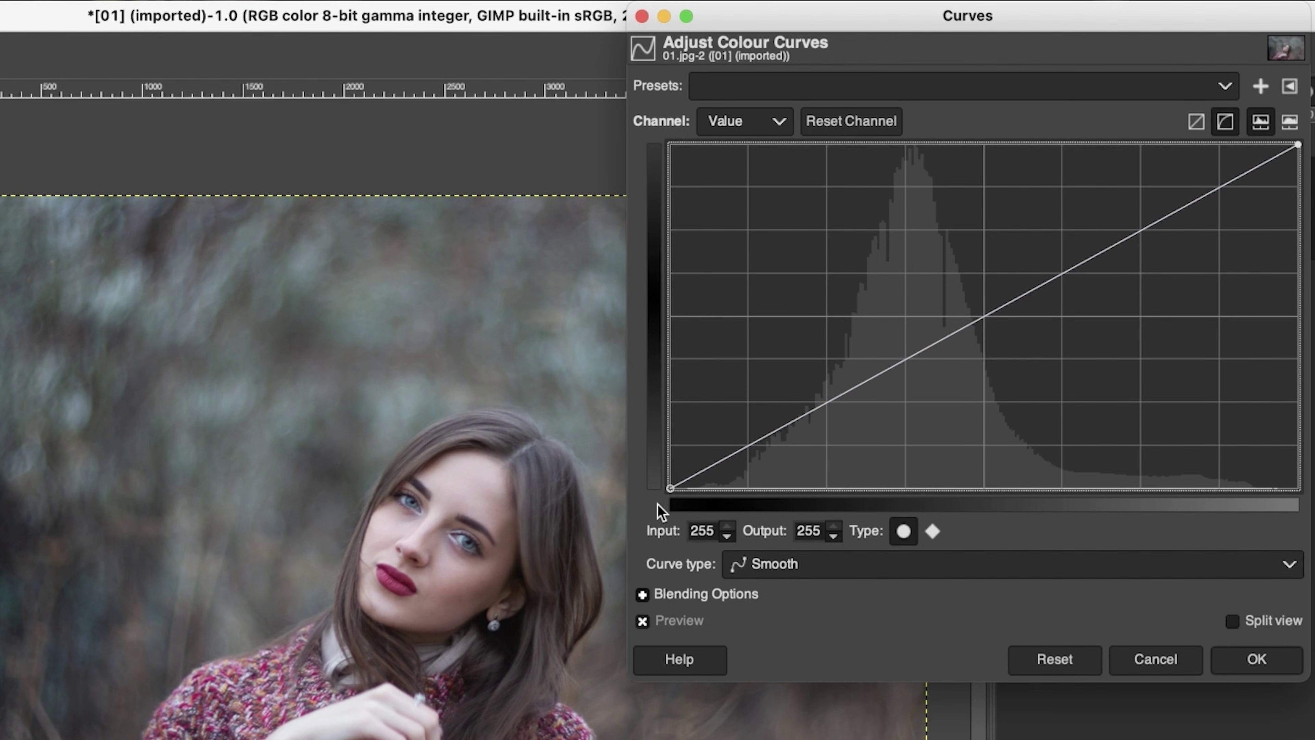
{"action": "mouse_move", "coordinate": [671, 487]}
{"action": "left_mouse_down"}
{"action": "mouse_move", "coordinate": [726, 489]}
{"action": "mouse_move", "coordinate": [671, 489]}
{"action": "left_mouse_up"}
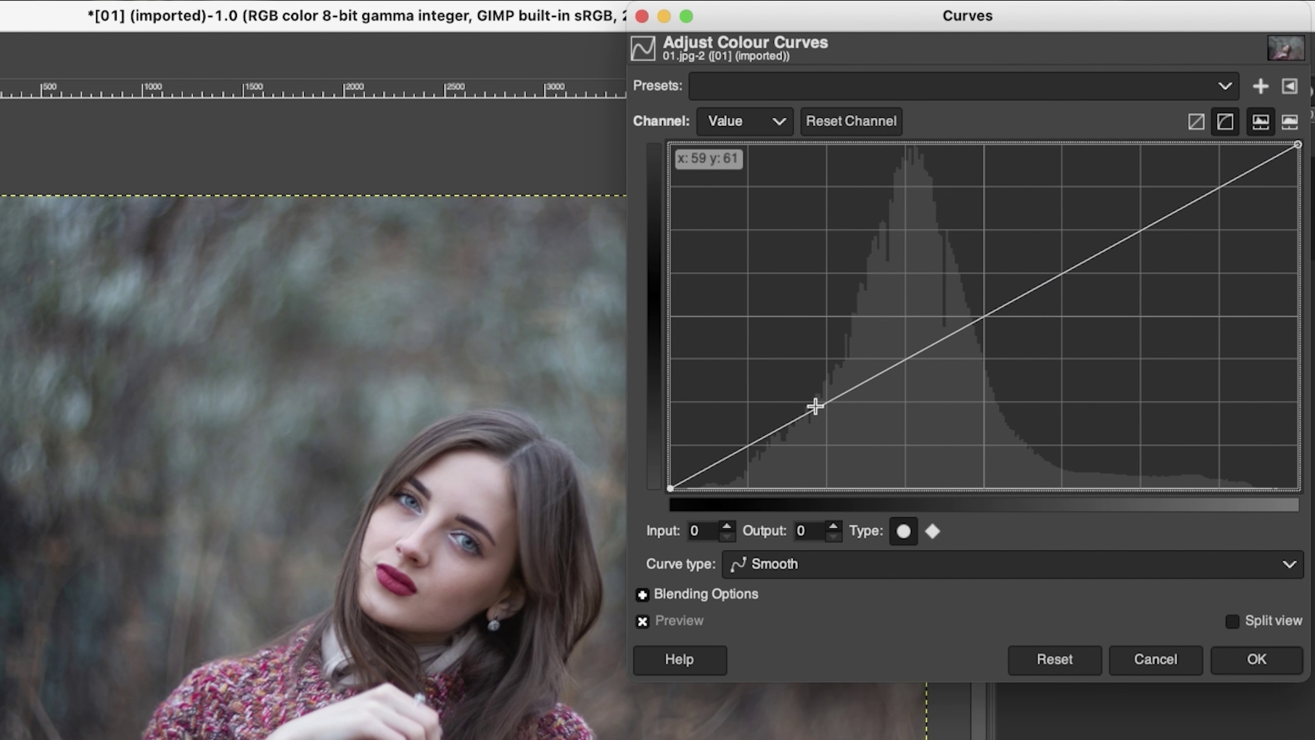
Add a lowered shadow point and a raised highlight point, settling the shadow point at 98/82.
{"action": "left_click_drag", "start_coordinate": [816, 409], "coordinate": [816, 424]}
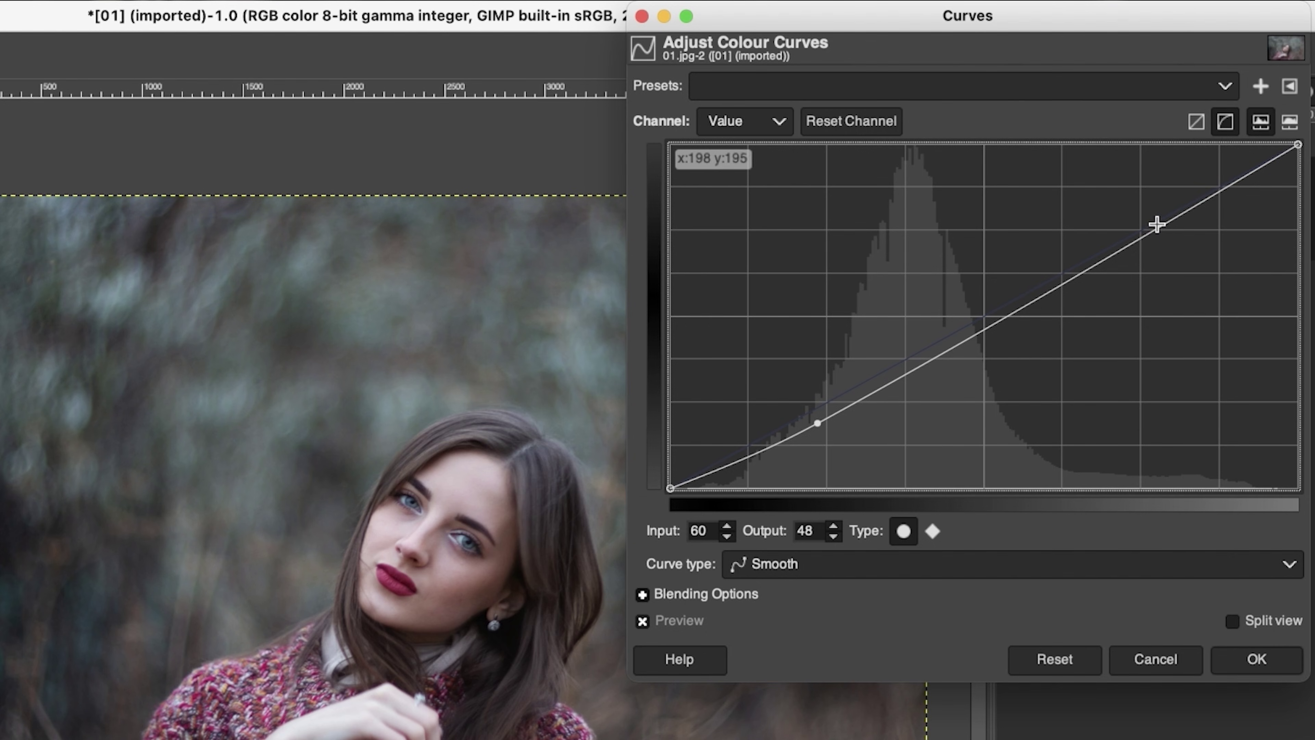
{"action": "left_click_drag", "start_coordinate": [1173, 217], "coordinate": [1159, 202]}
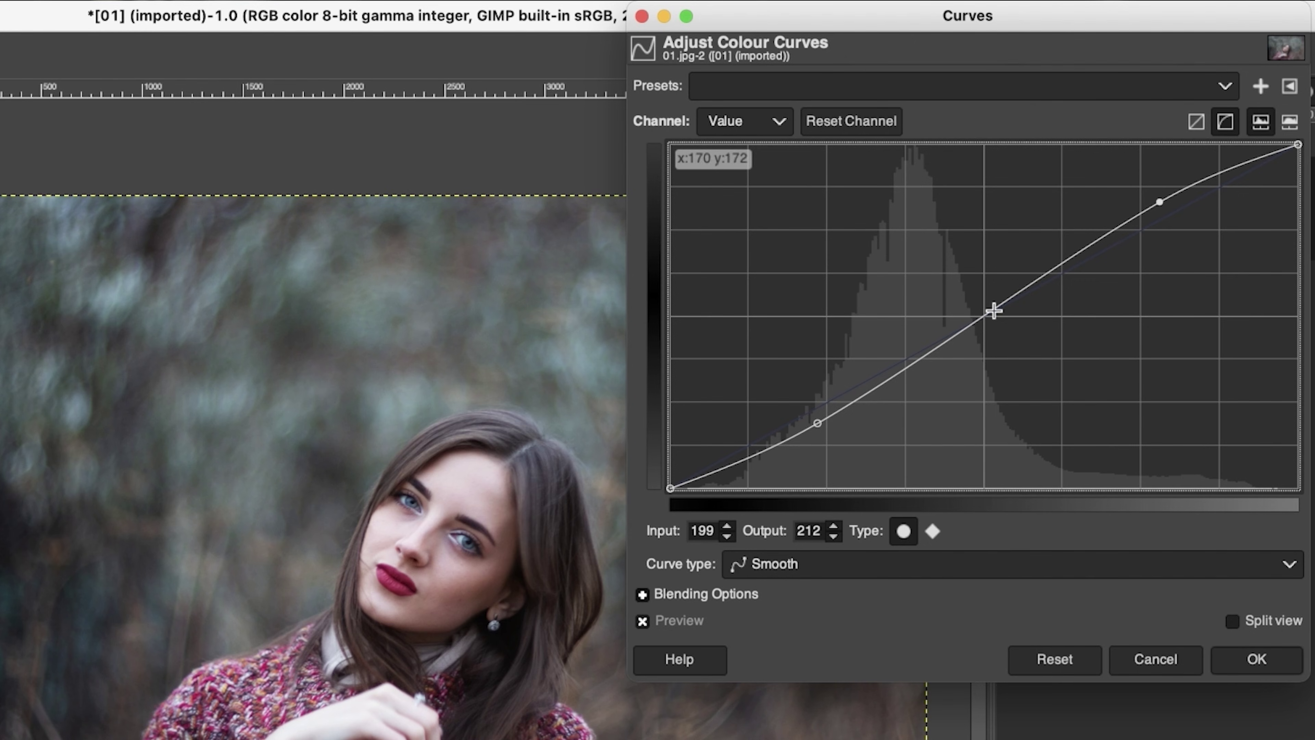
{"action": "left_click_drag", "start_coordinate": [818, 423], "coordinate": [819, 428]}
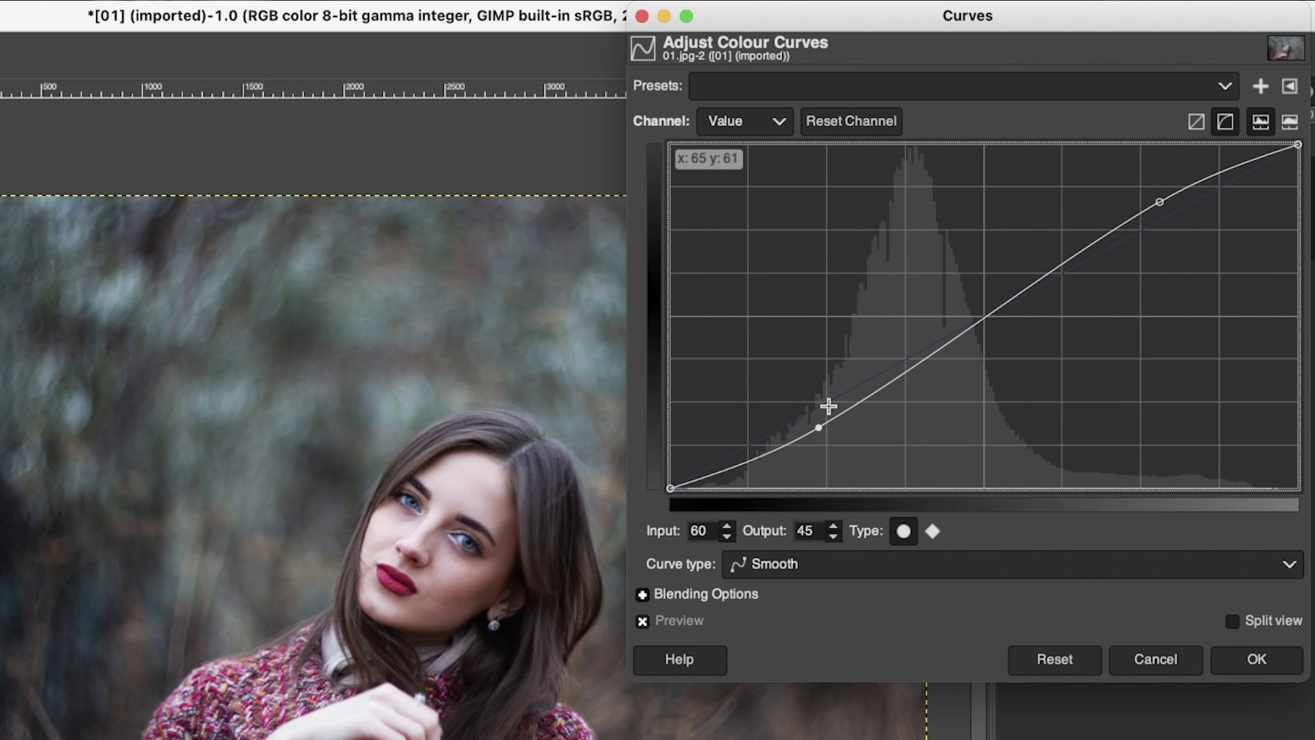
{"action": "left_click_drag", "start_coordinate": [819, 427], "coordinate": [913, 377]}
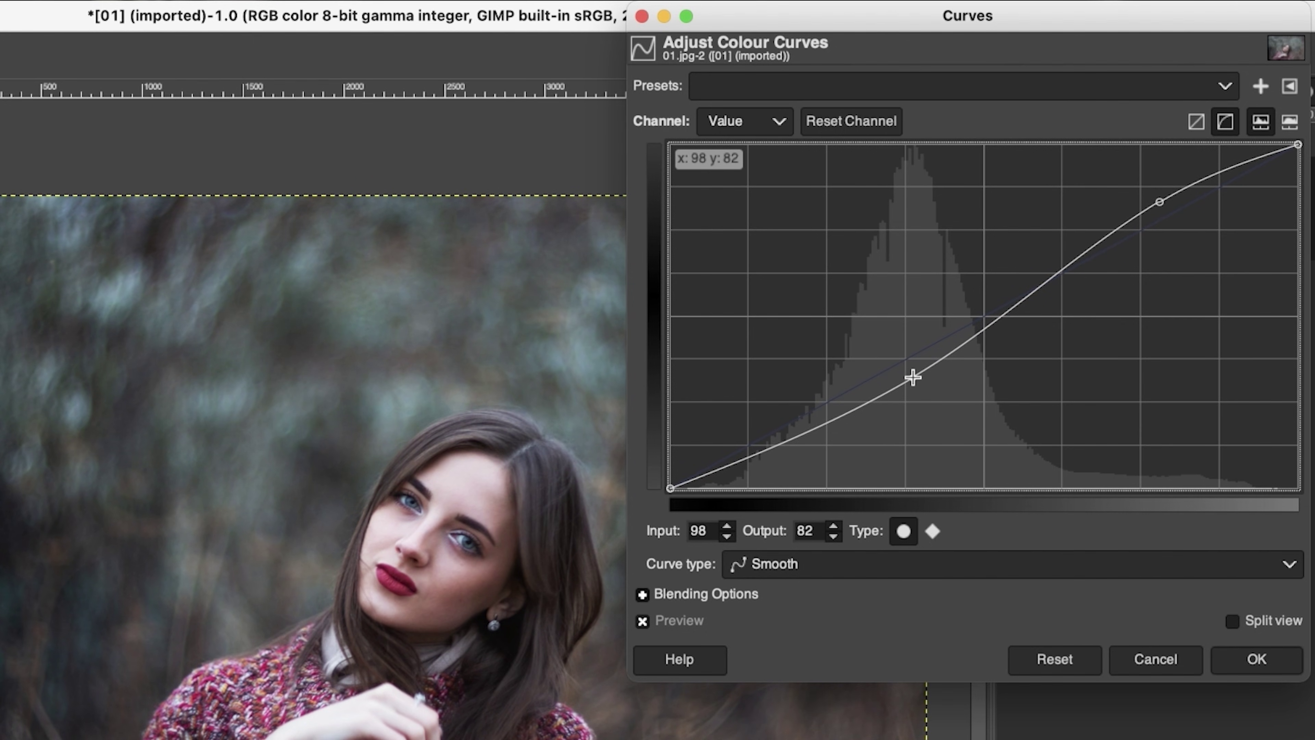
Move the shadow point back down and add midtone points near 130/123 and 161/167.
{"action": "left_click_drag", "start_coordinate": [913, 377], "coordinate": [807, 436]}
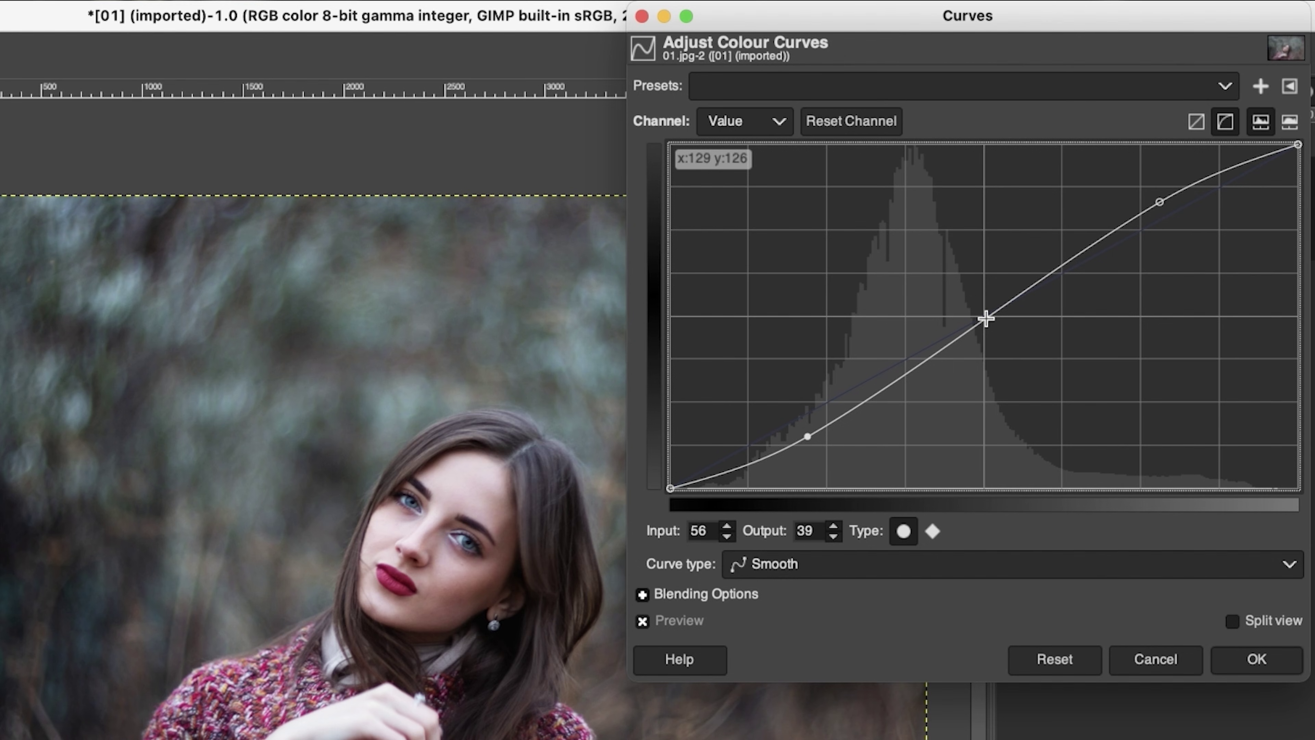
{"action": "mouse_move", "coordinate": [986, 318]}
{"action": "left_mouse_down"}
{"action": "mouse_move", "coordinate": [977, 303]}
{"action": "mouse_move", "coordinate": [990, 322]}
{"action": "left_mouse_up"}
{"action": "left_click_drag", "start_coordinate": [1069, 264], "coordinate": [1067, 264]}
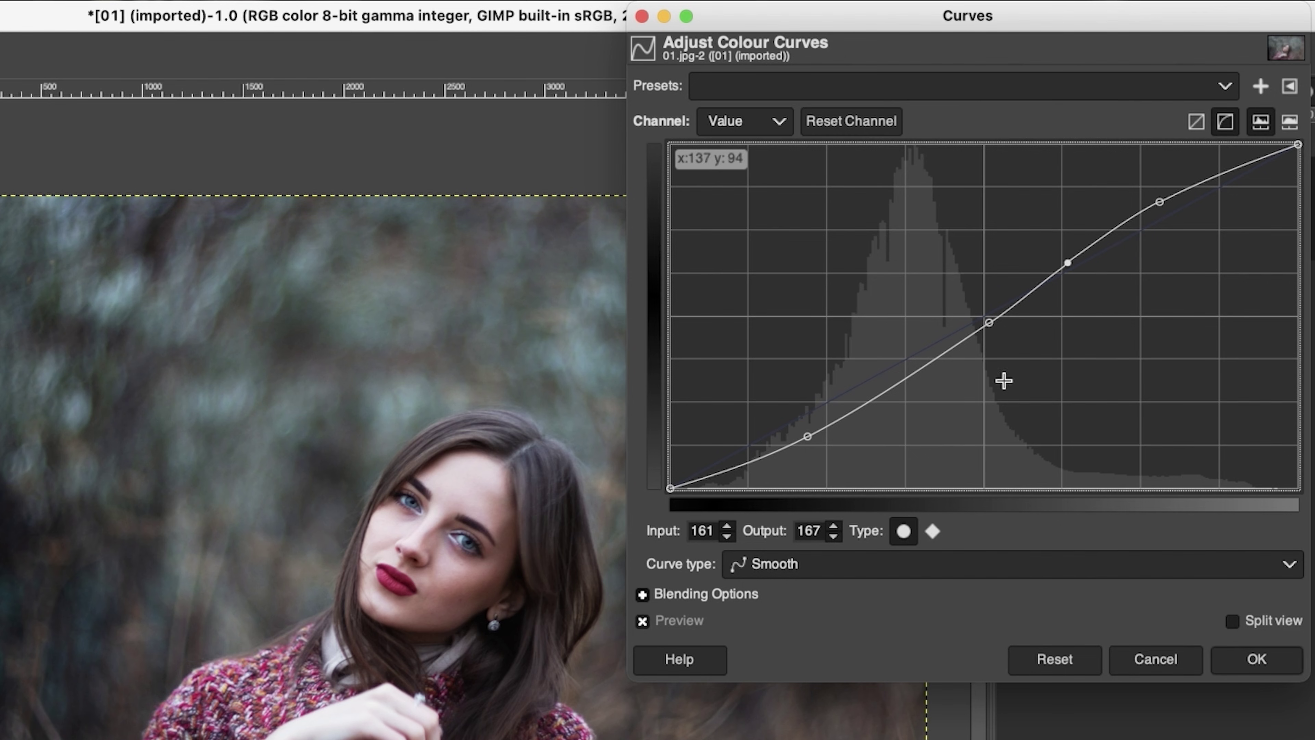
Apply the S-curve, then zoom in four times on the woman's face with the Zoom tool.
{"action": "left_click", "coordinate": [1254, 660]}
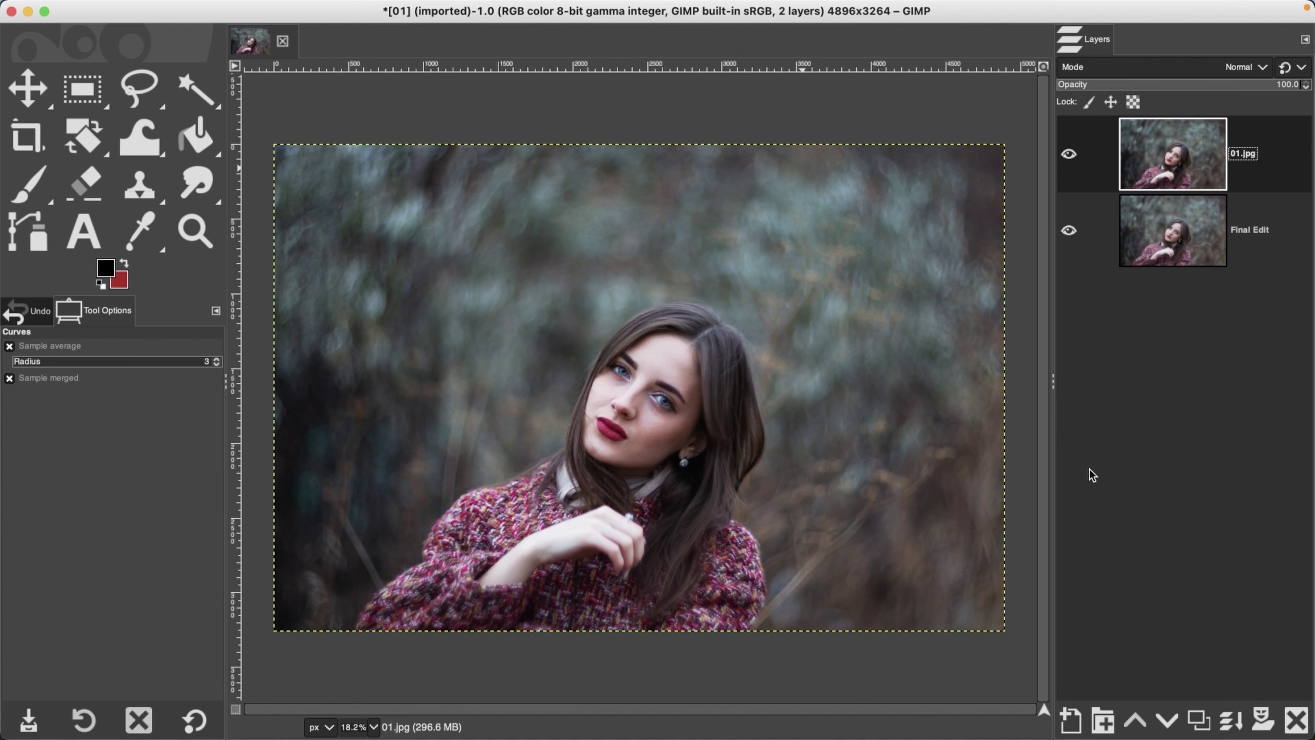
{"action": "key", "text": "z"}
{"action": "left_click", "coordinate": [667, 430]}
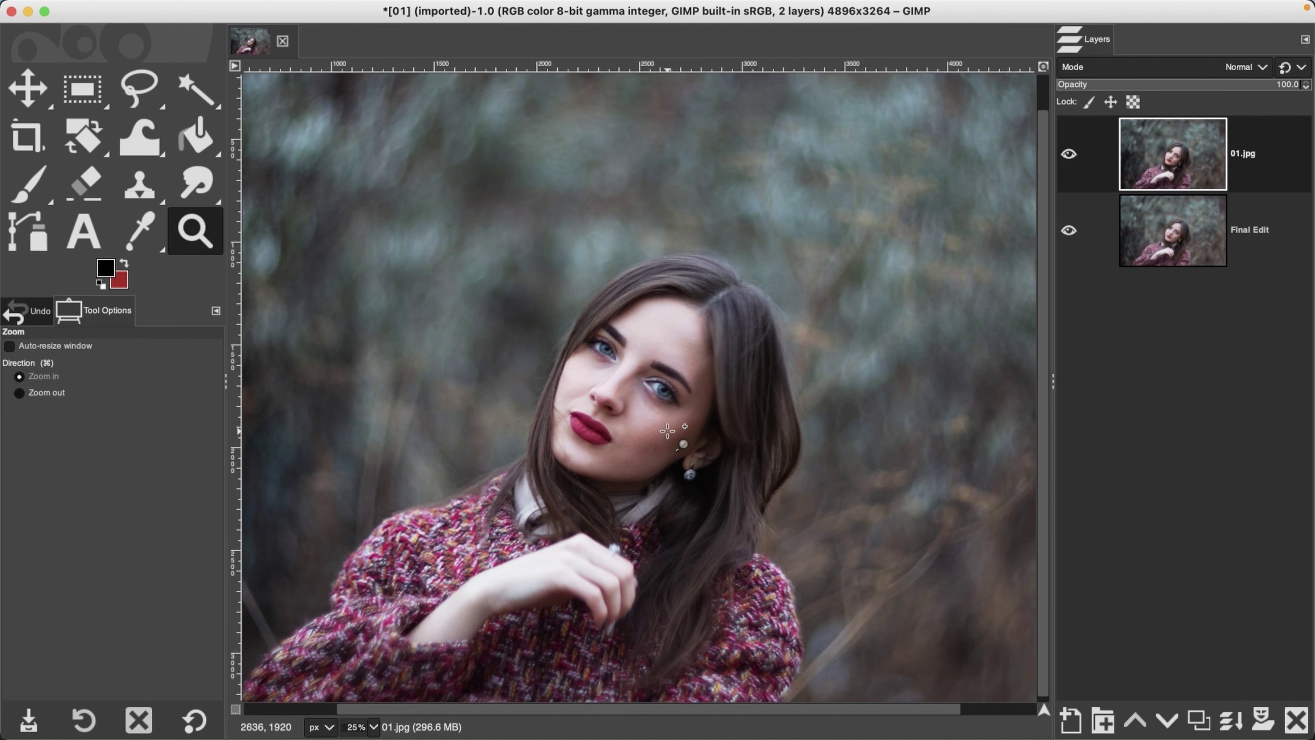
{"action": "left_click", "coordinate": [668, 430]}
{"action": "left_click", "coordinate": [668, 431]}
{"action": "left_click", "coordinate": [667, 431]}
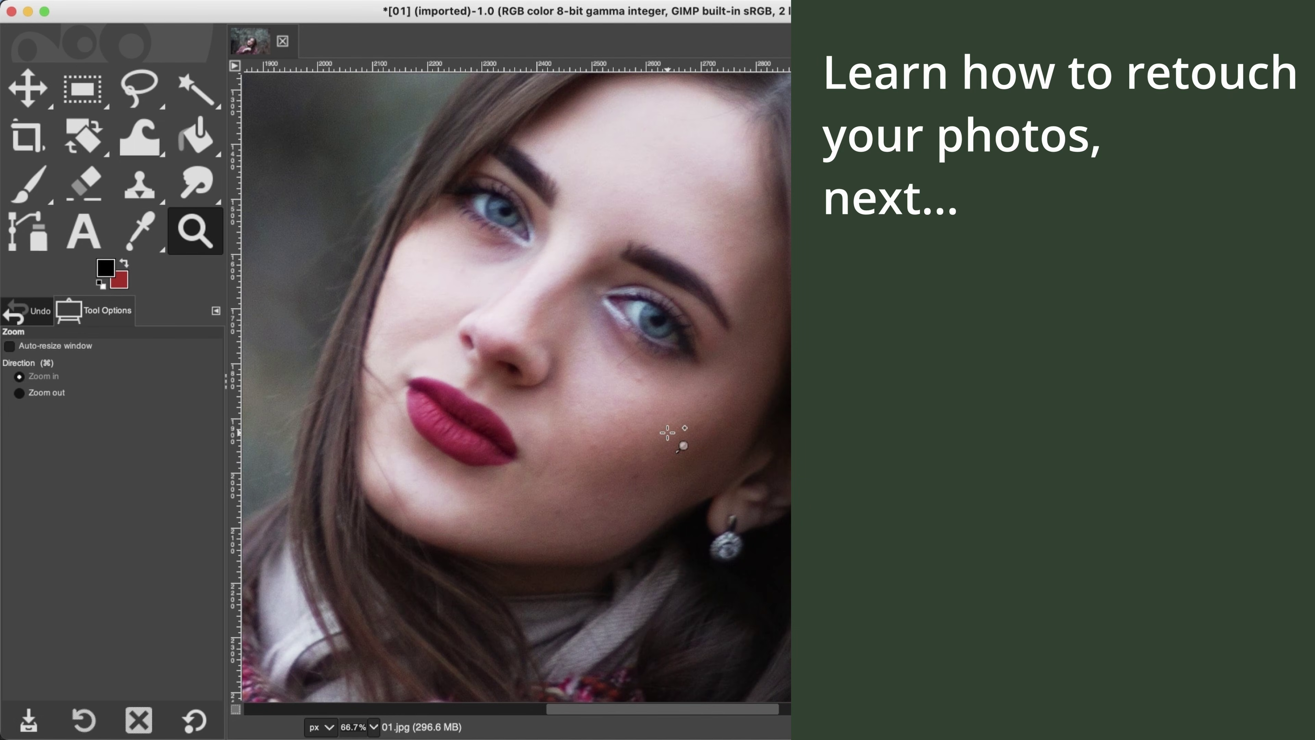